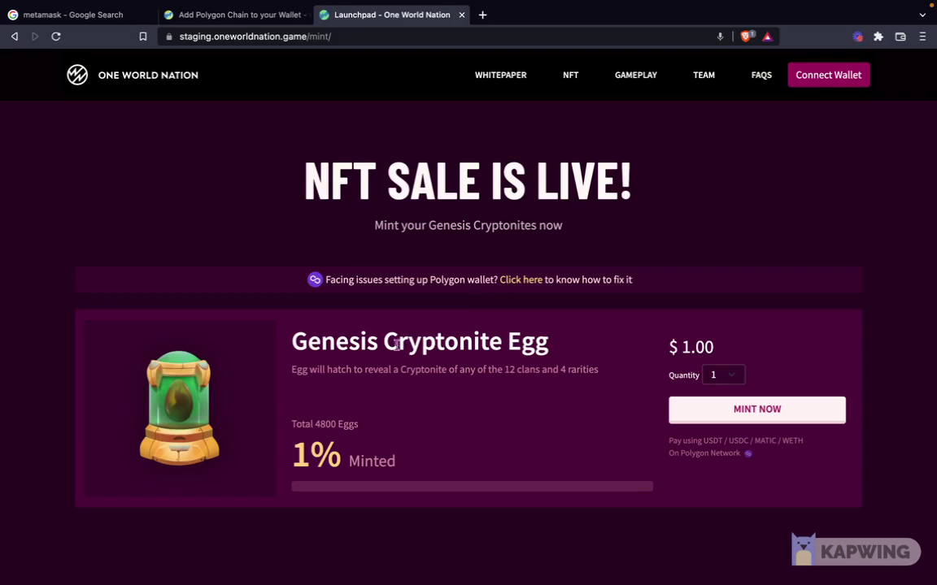
# - Open the official MetaMask site from the Google results and go to its download page
pyautogui.click(94, 14)
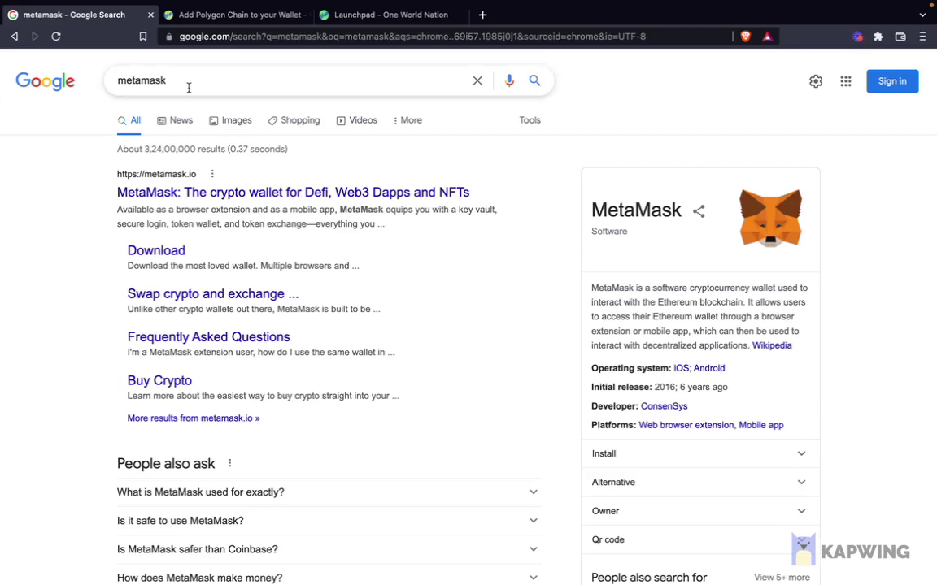
pyautogui.click(204, 195)
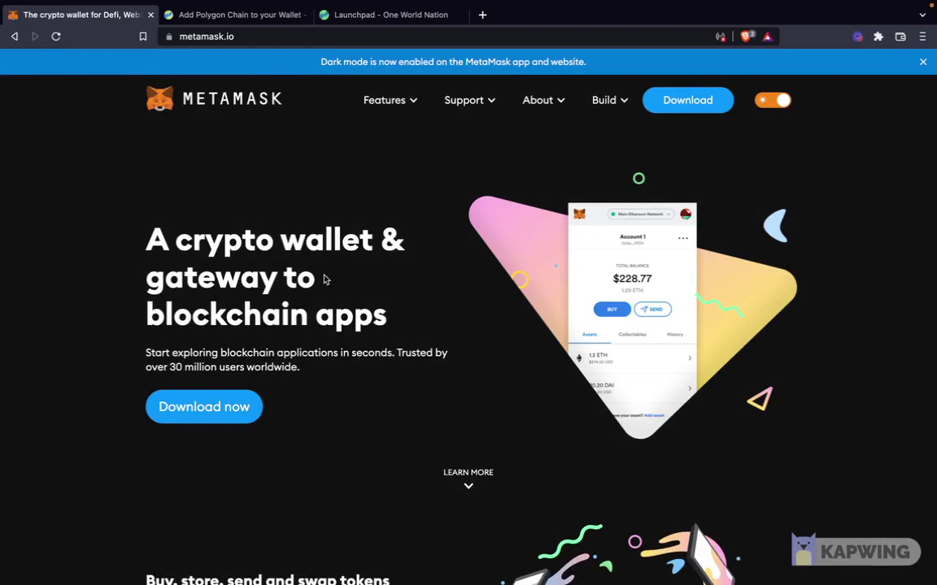
pyautogui.click(239, 405)
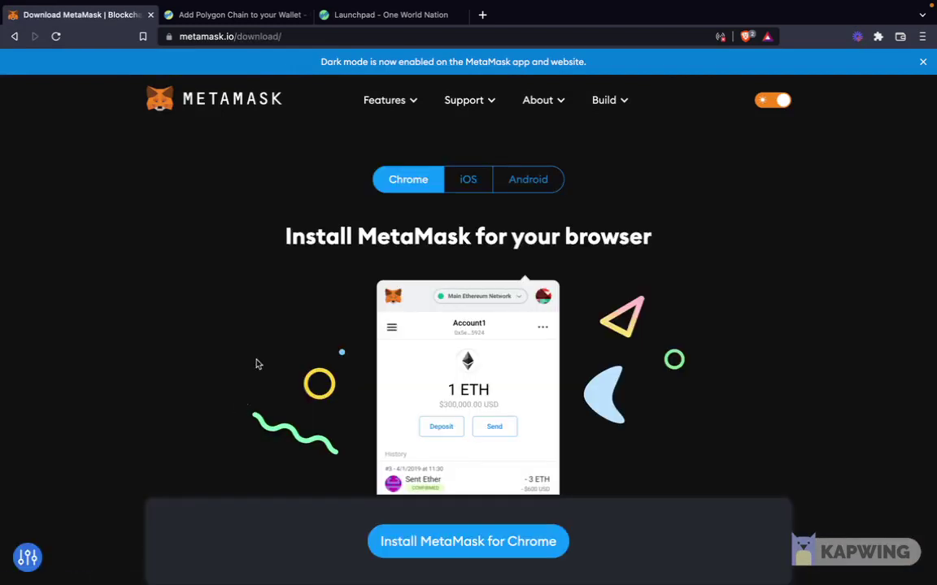
# - Choose Brave among the supported browsers and add the MetaMask extension to it from the Chrome Web Store
pyautogui.scroll(-3, 297, 299)
pyautogui.scroll(-2, 297, 300)
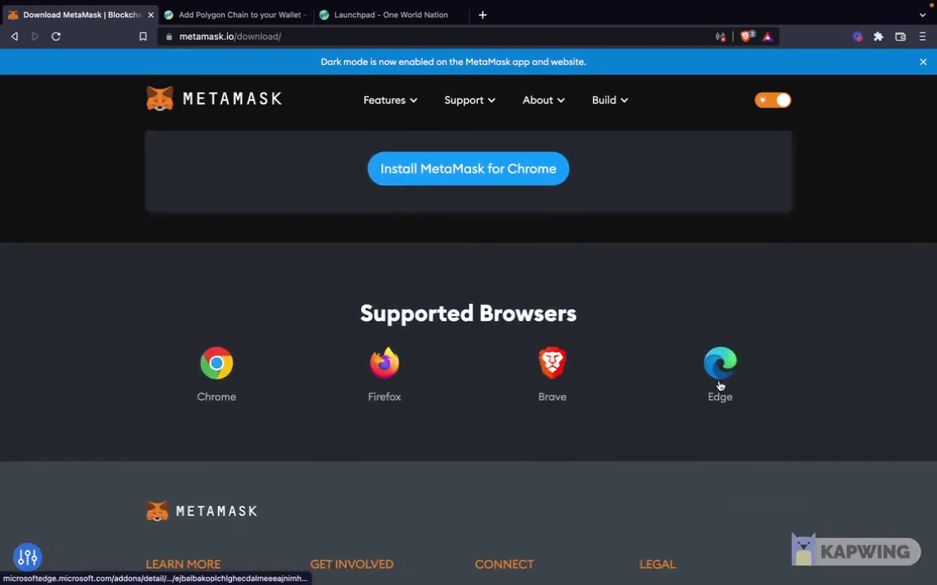
pyautogui.click(552, 368)
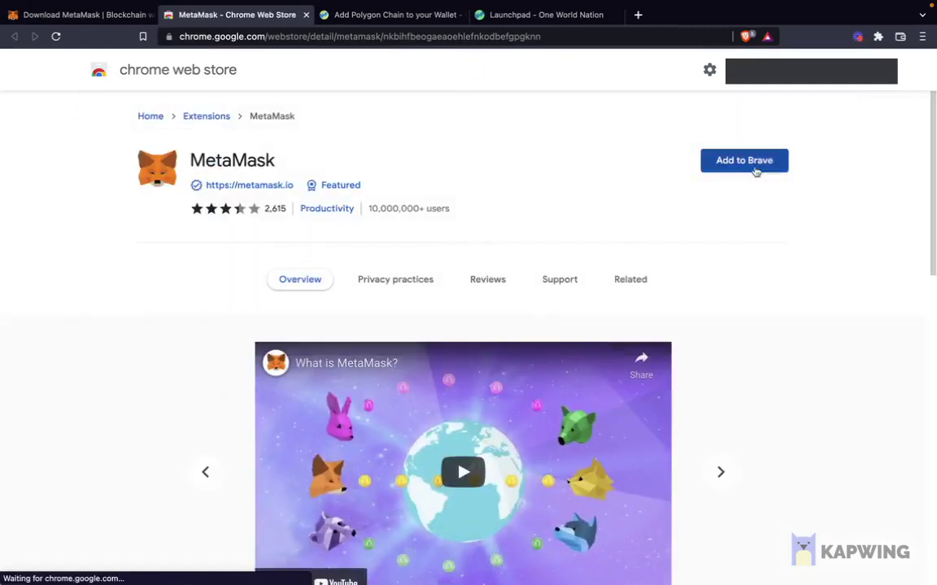
pyautogui.click(772, 161)
pyautogui.click(574, 351)
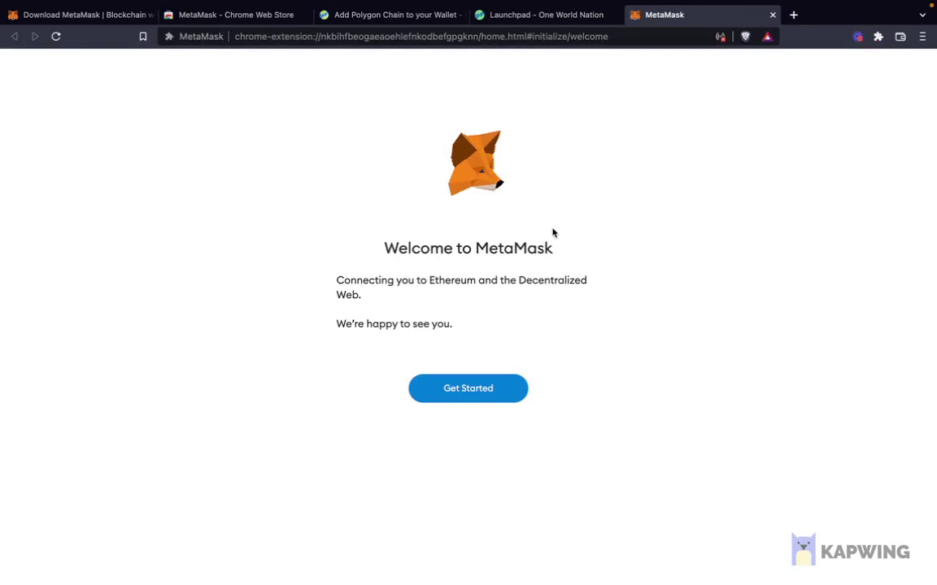
# - Start setting up a new MetaMask wallet and decline sharing usage data
pyautogui.click(475, 401)
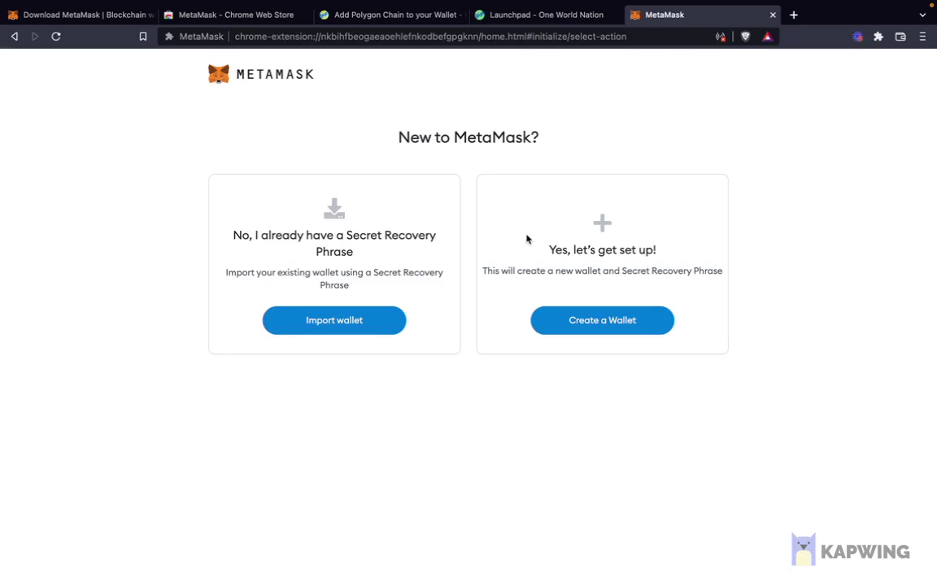
pyautogui.click(585, 327)
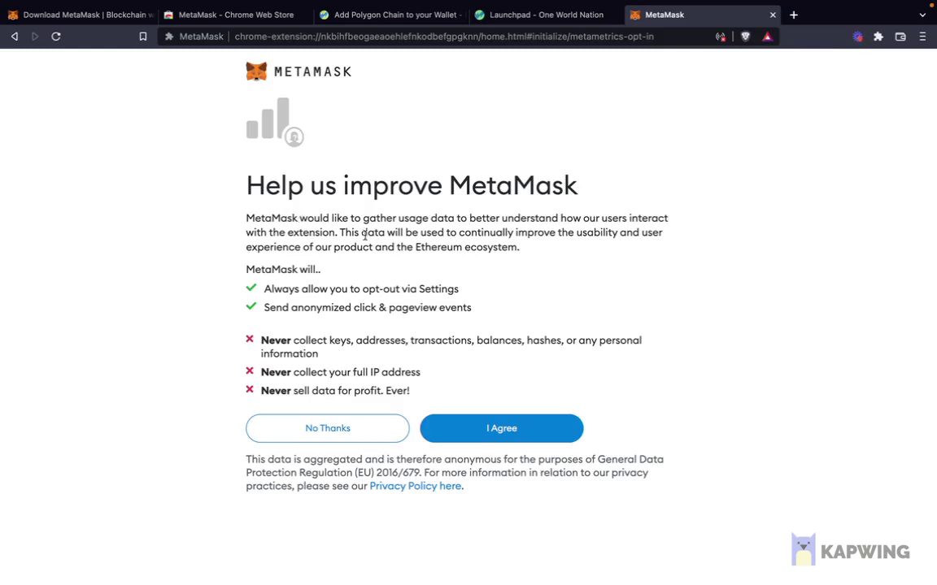
pyautogui.click(334, 441)
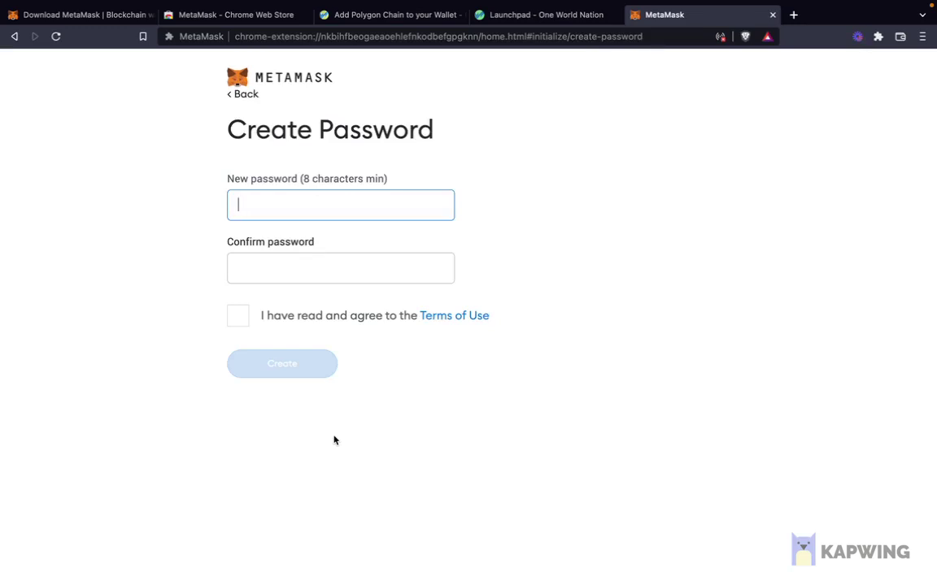
# - Enter a new wallet password with its confirmation and accept the Terms of Use
pyautogui.write('•••••••••')
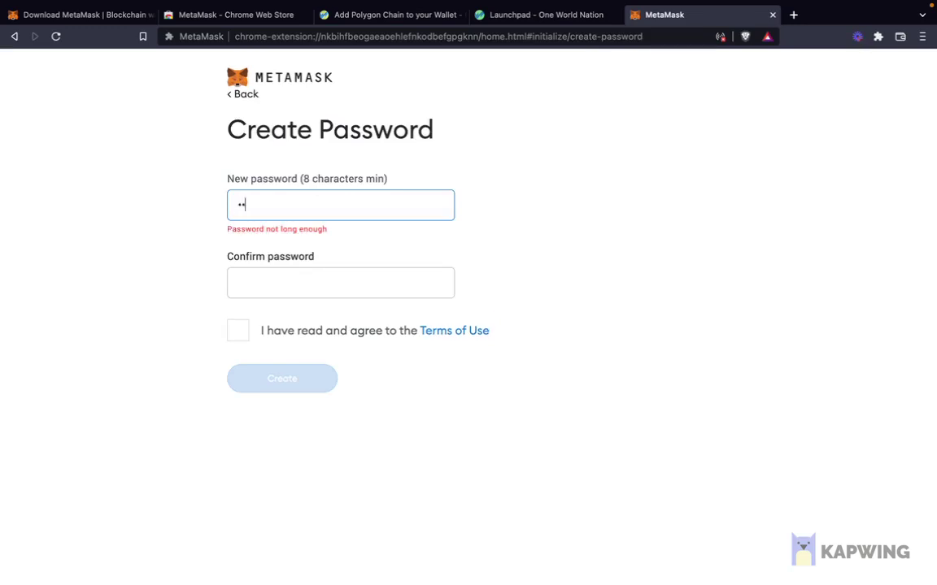
pyautogui.click(303, 263)
pyautogui.write('••••••••')
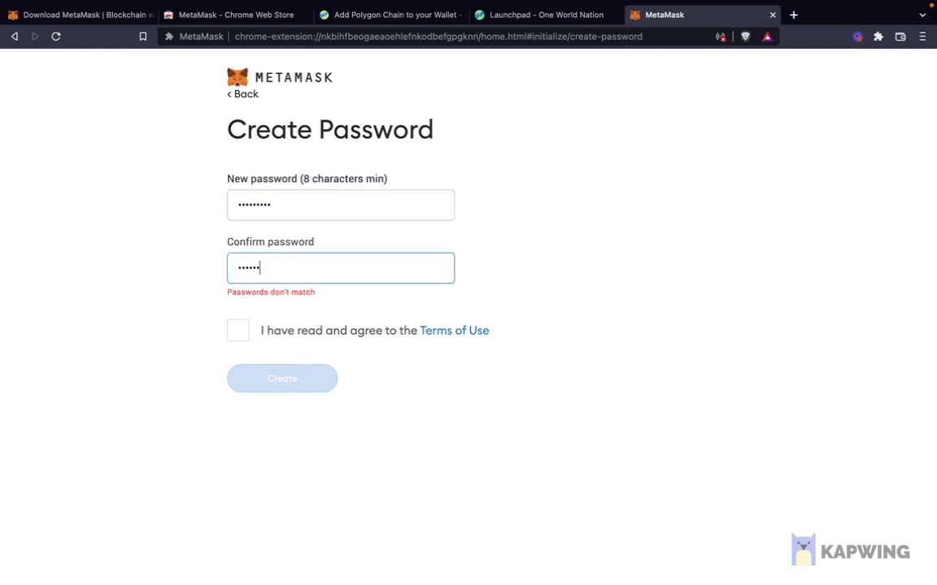
pyautogui.click(237, 332)
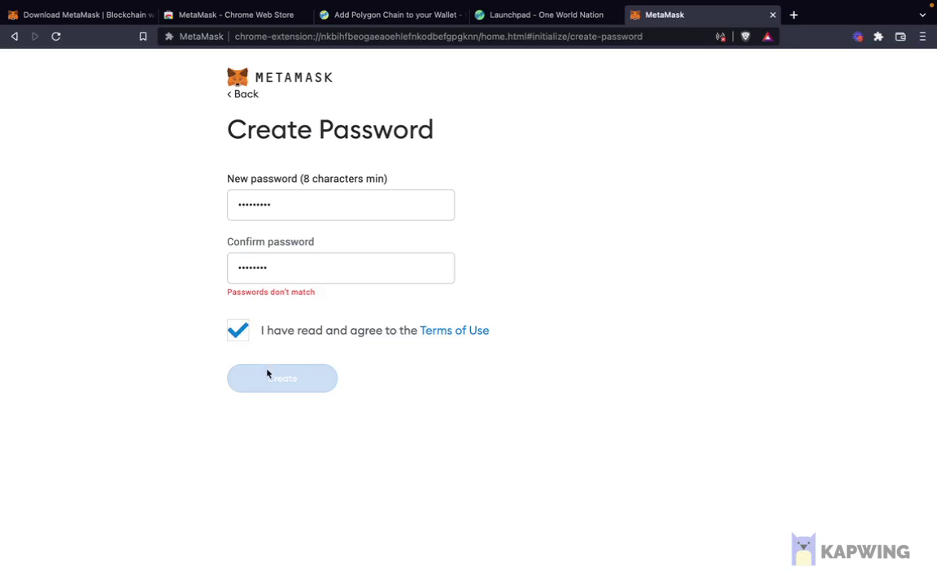
# - Re-enter the wallet password in both the confirmation and new password fields and create the wallet
pyautogui.click(278, 264)
pyautogui.doubleClick(277, 266)
pyautogui.write('••••••••')
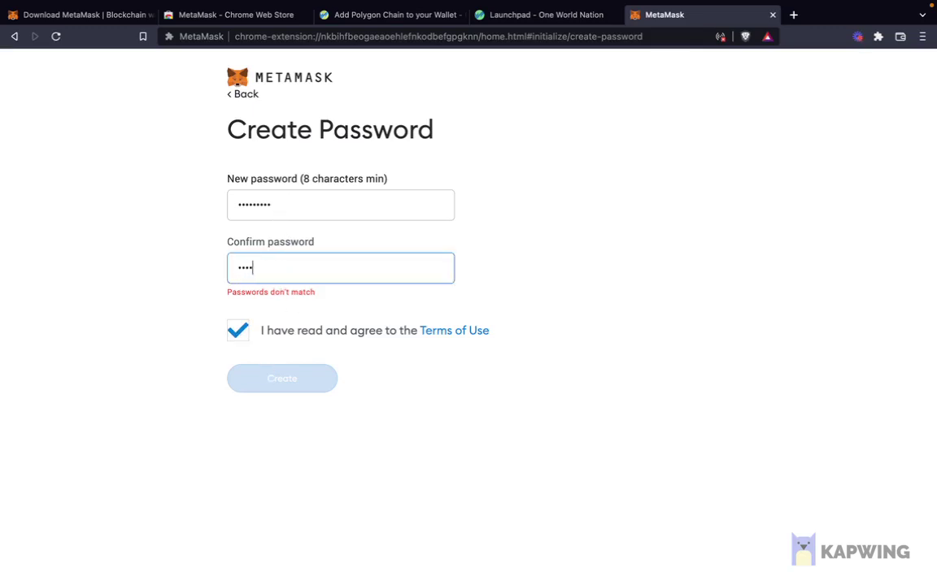
pyautogui.click(278, 203)
pyautogui.doubleClick(278, 202)
pyautogui.write('••••••••')
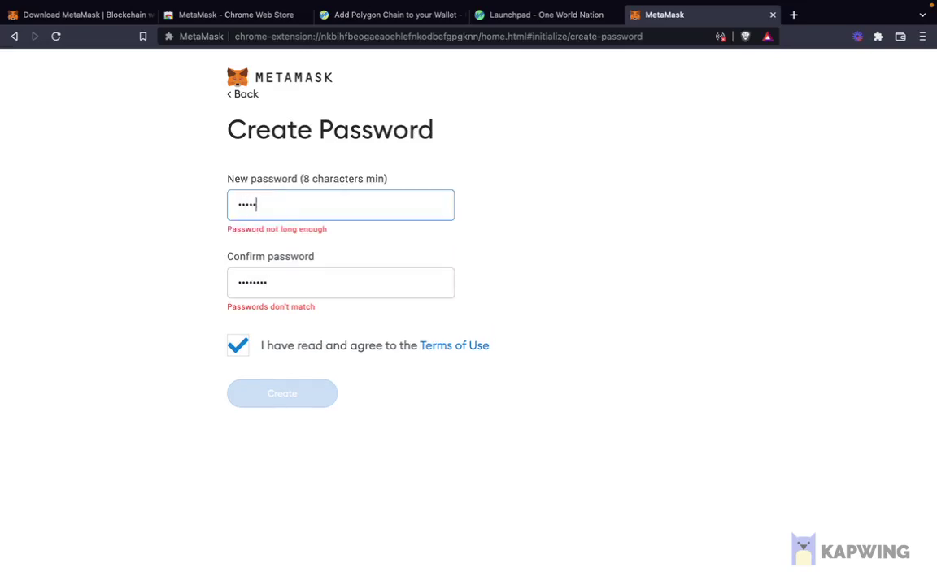
pyautogui.click(279, 375)
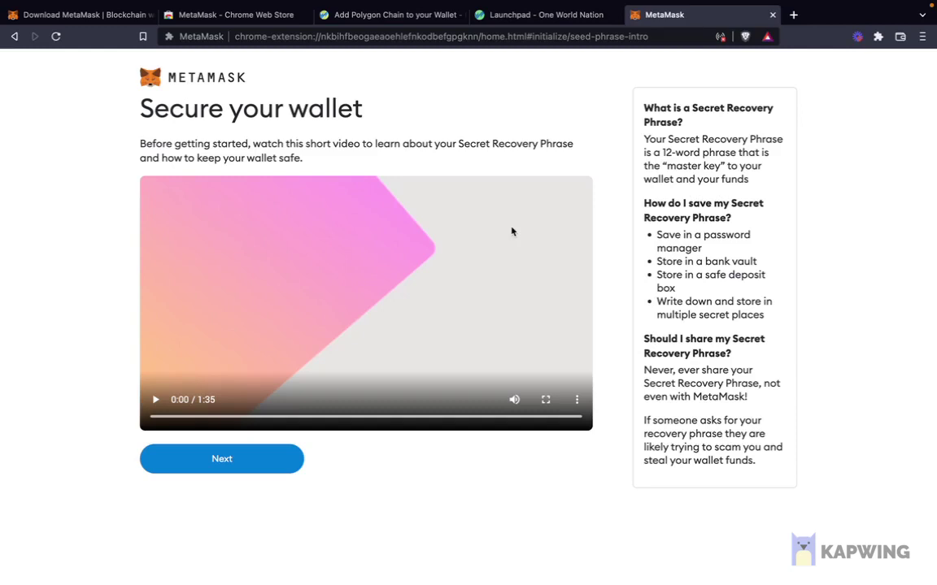
# - Postpone the Secret Recovery Phrase backup and open the wallet's form for adding a network
pyautogui.click(232, 461)
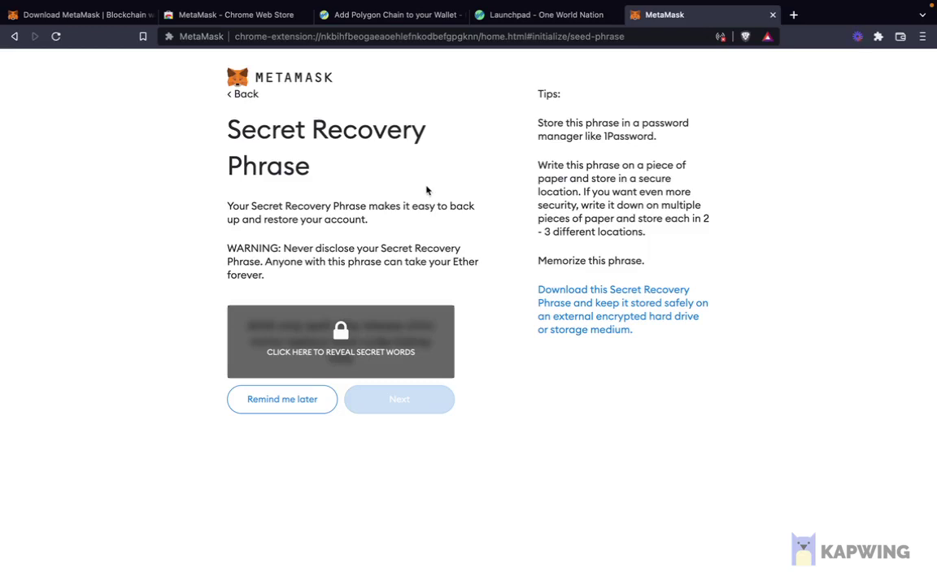
pyautogui.click(284, 400)
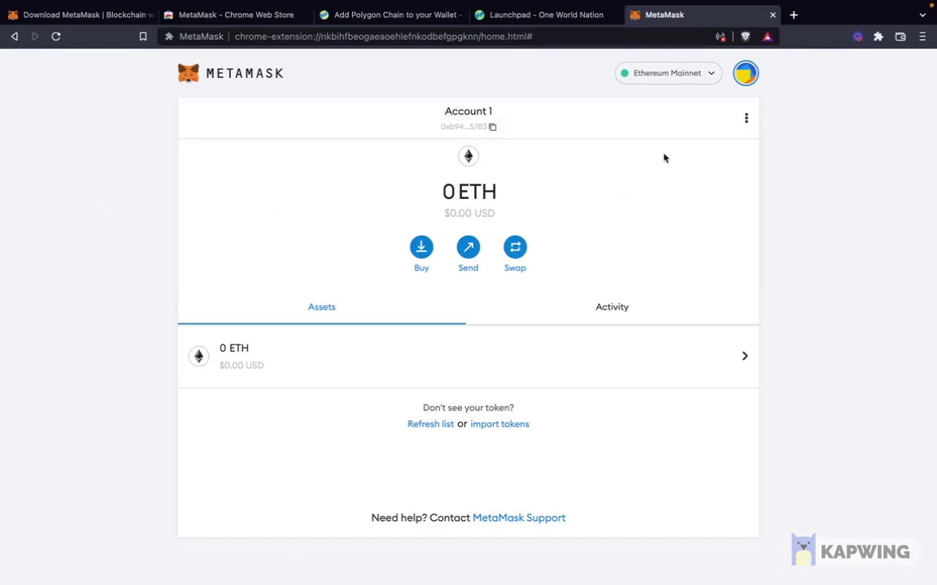
pyautogui.click(671, 87)
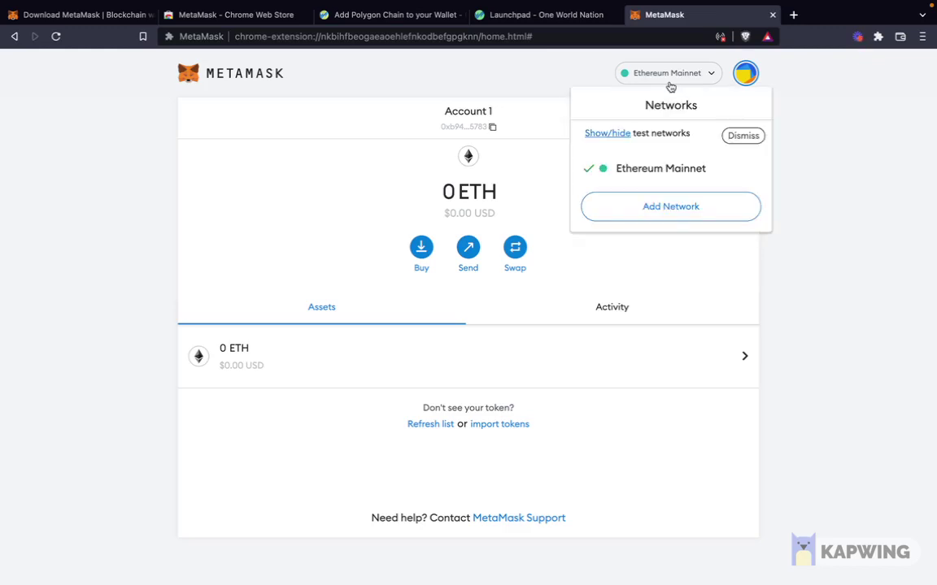
pyautogui.click(676, 218)
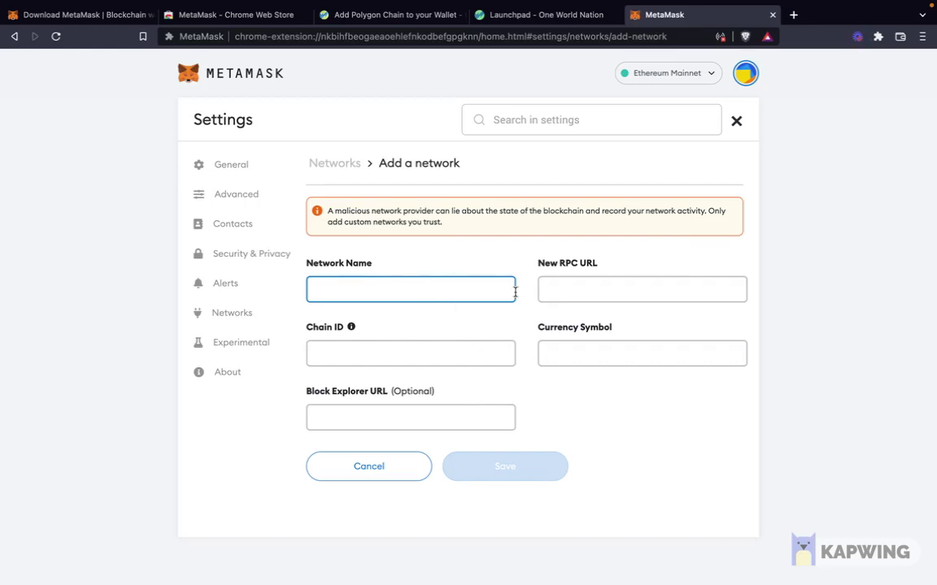
# - Copy the network name Polygon Mainnet from the OWN Guides page into the Network Name of the new MetaMask network
pyautogui.click(389, 18)
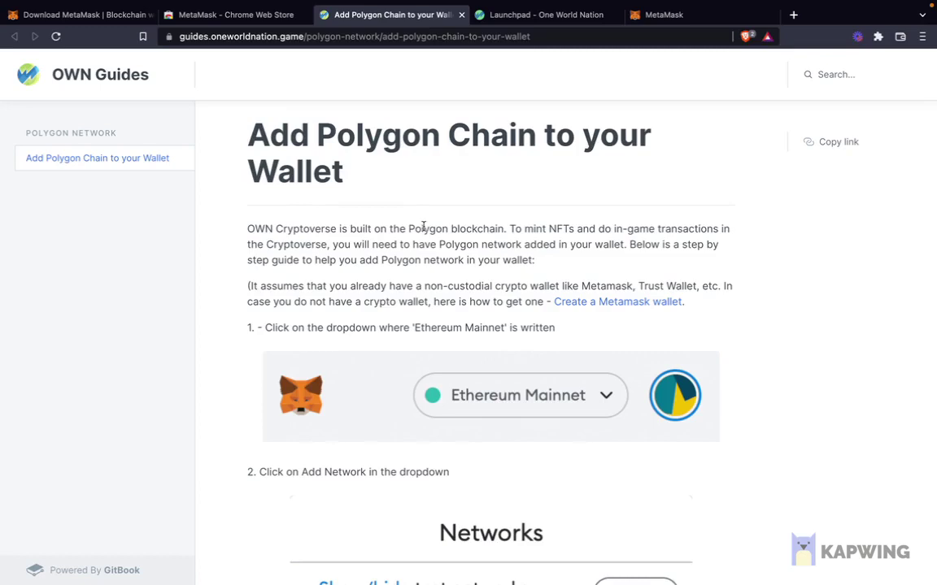
pyautogui.scroll(-1, 423, 227)
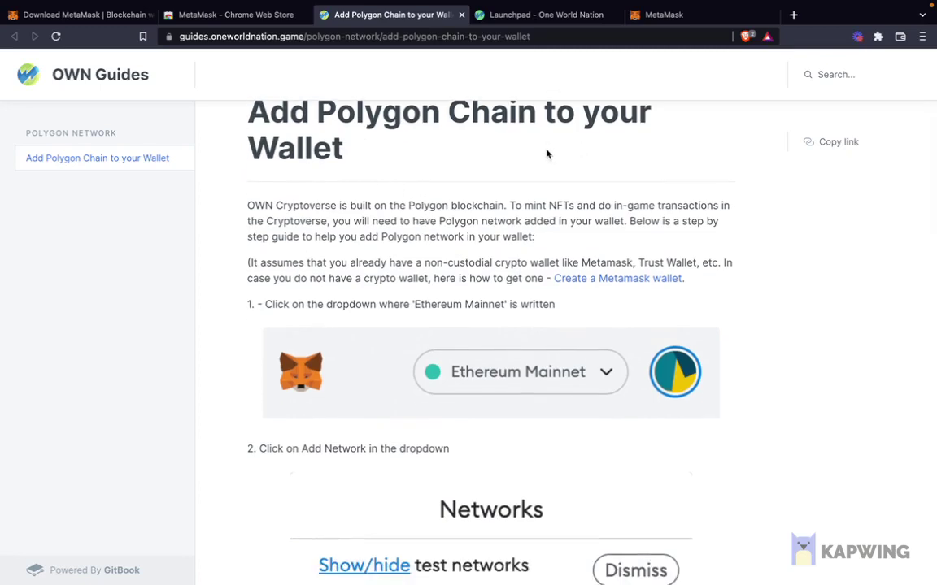
pyautogui.scroll(-4, 546, 154)
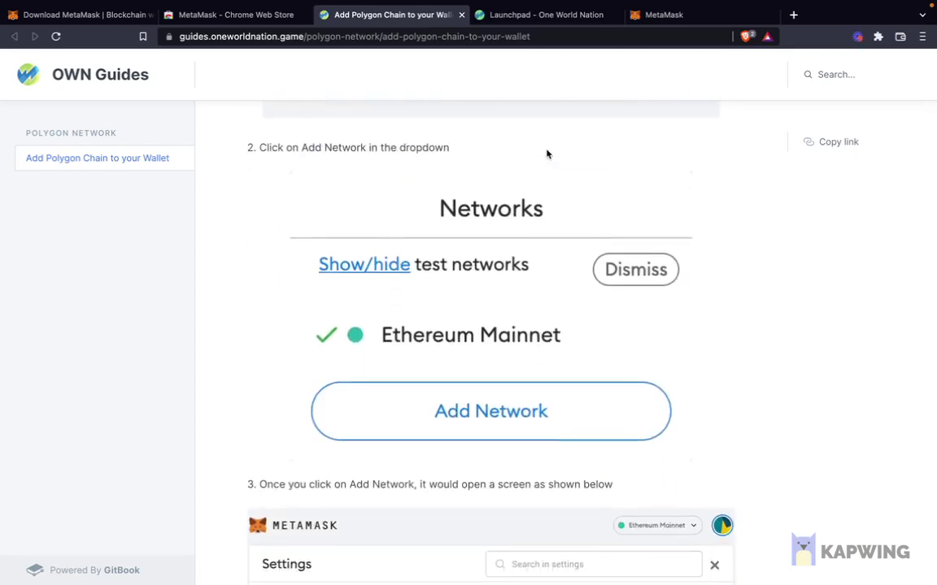
pyautogui.scroll(-7, 546, 155)
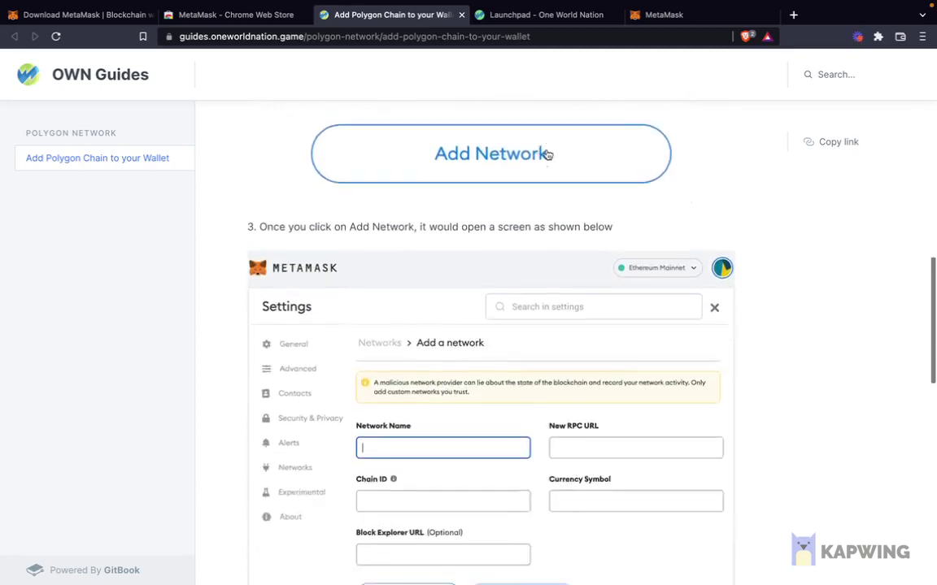
pyautogui.scroll(-2, 546, 155)
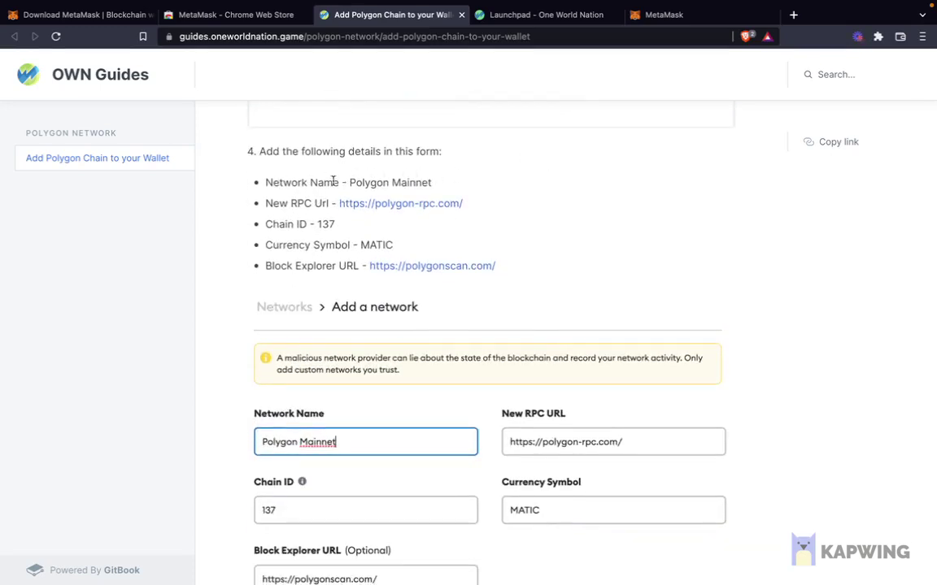
pyautogui.moveTo(351, 180); pyautogui.dragTo(440, 188)
pyautogui.hotkey('ctrl', 'c')
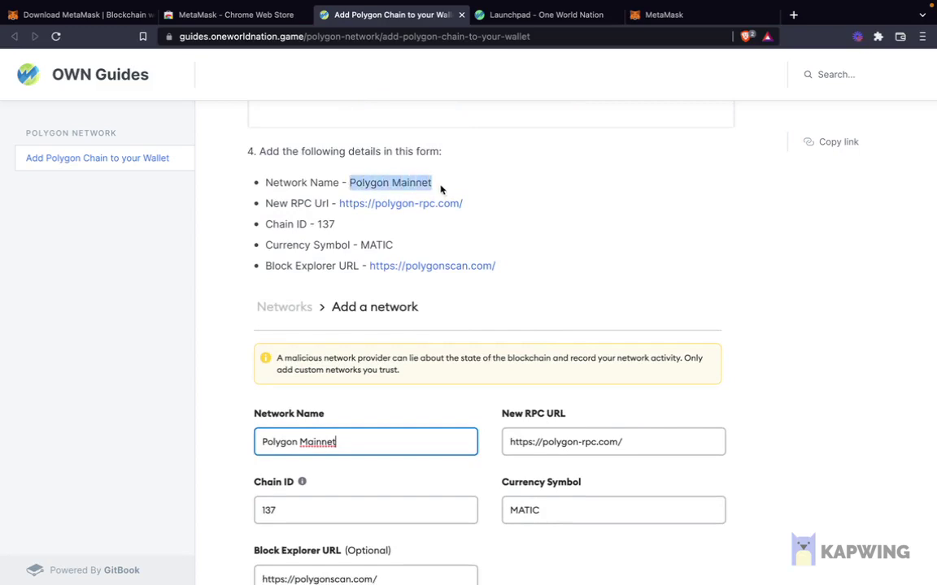
pyautogui.click(654, 15)
pyautogui.hotkey('ctrl', 'v')
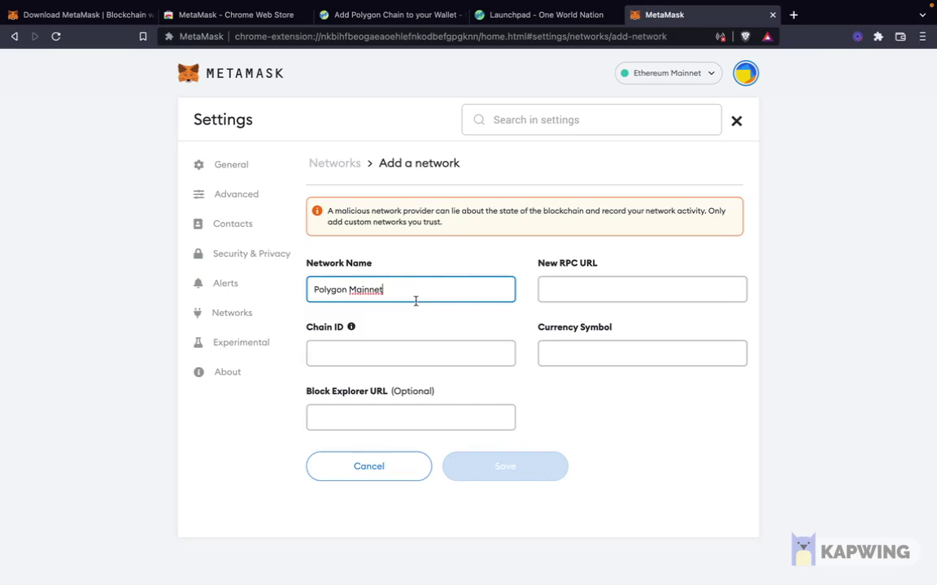
pyautogui.click(429, 14)
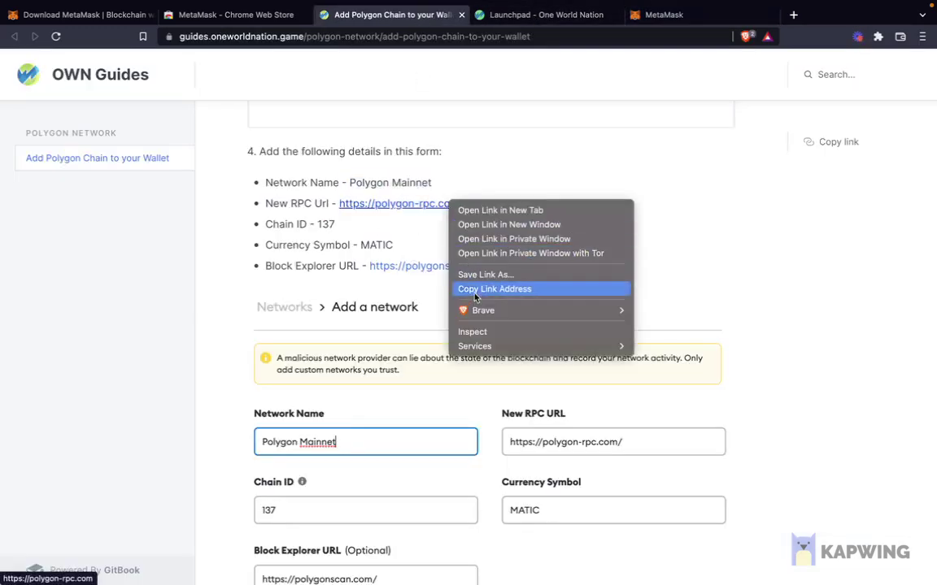
pyautogui.click(488, 289)
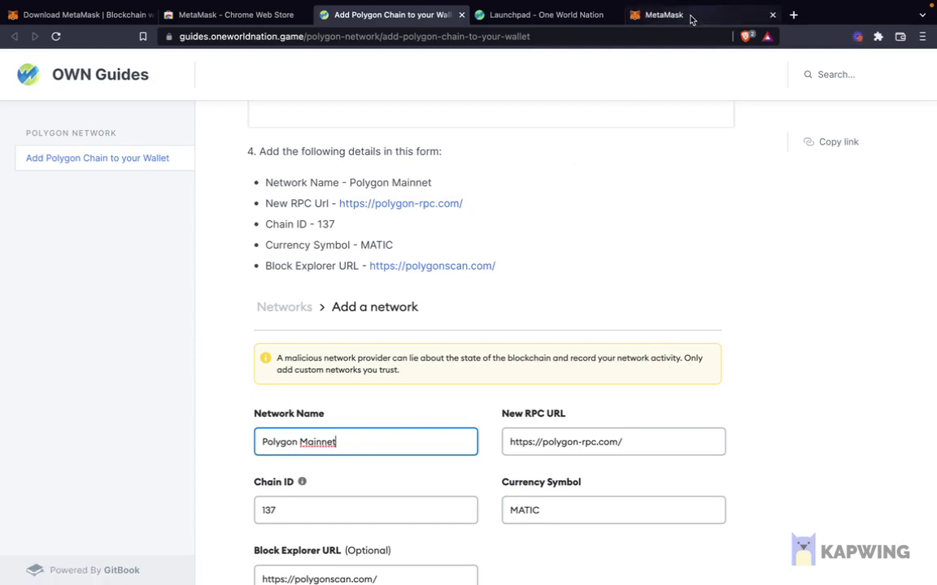
pyautogui.click(660, 14)
pyautogui.click(636, 289)
pyautogui.hotkey('ctrl', 'v')
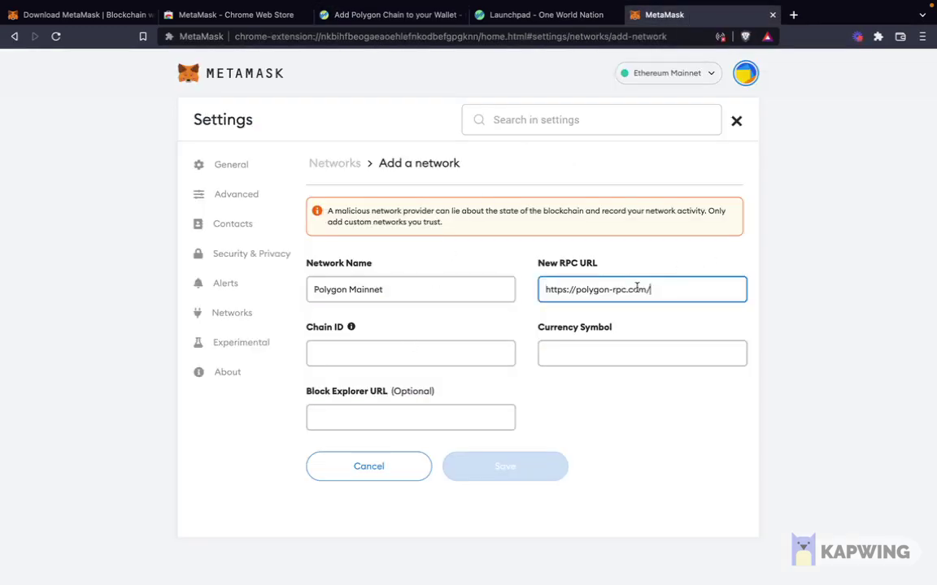
# - Look up the remaining details in the guide and set the Chain ID to 137 and the currency symbol to MATIC
pyautogui.click(415, 18)
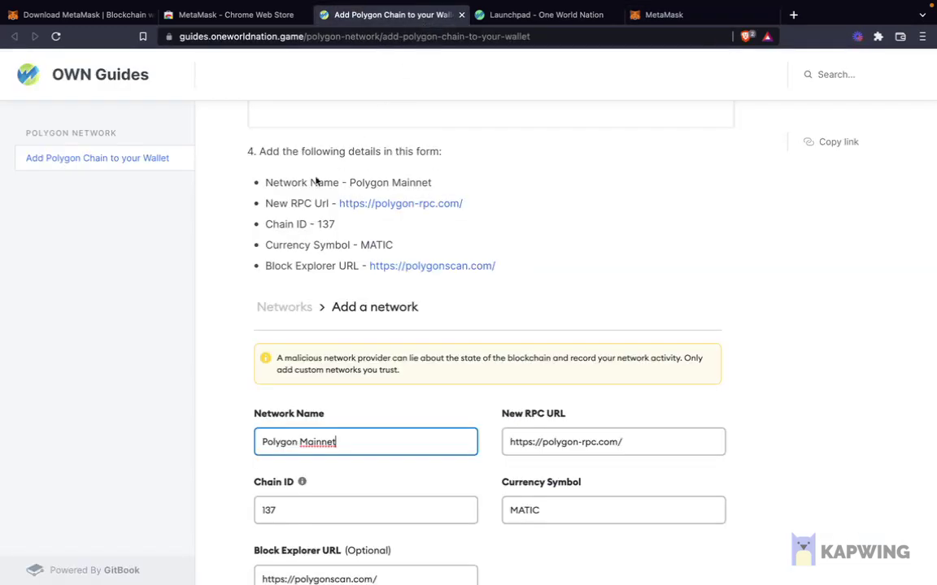
pyautogui.click(690, 15)
pyautogui.click(407, 358)
pyautogui.write('137')
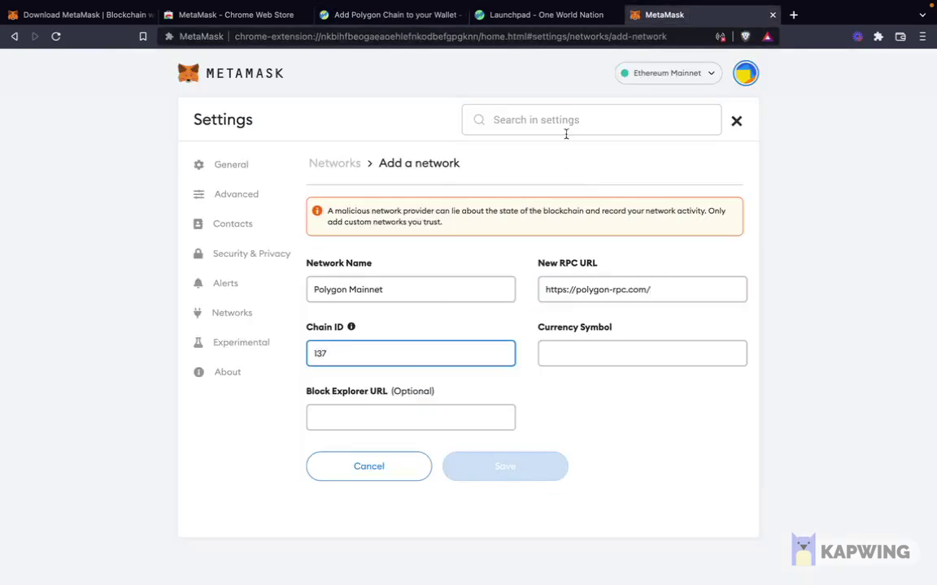
pyautogui.click(591, 351)
pyautogui.write('MATIC')
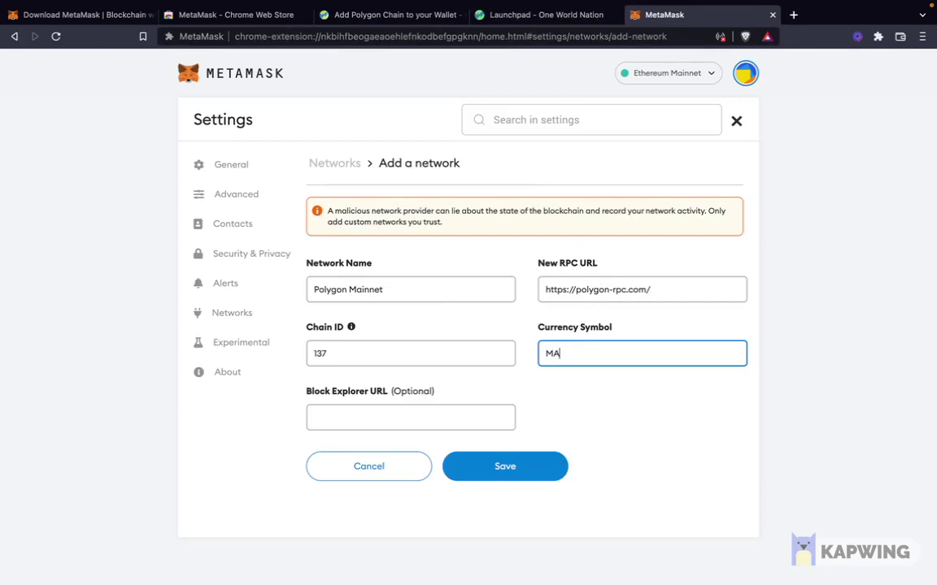
pyautogui.click(405, 15)
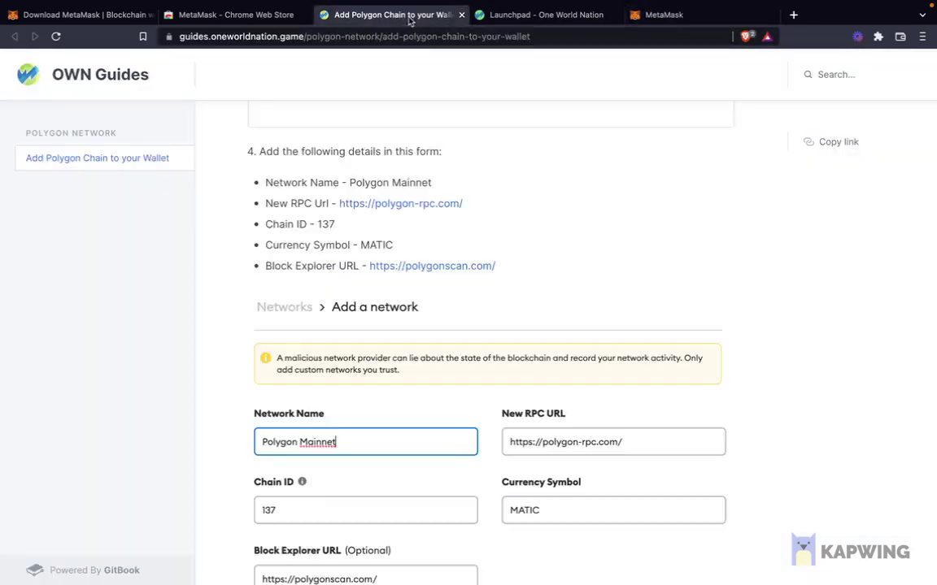
pyautogui.rightClick(417, 269)
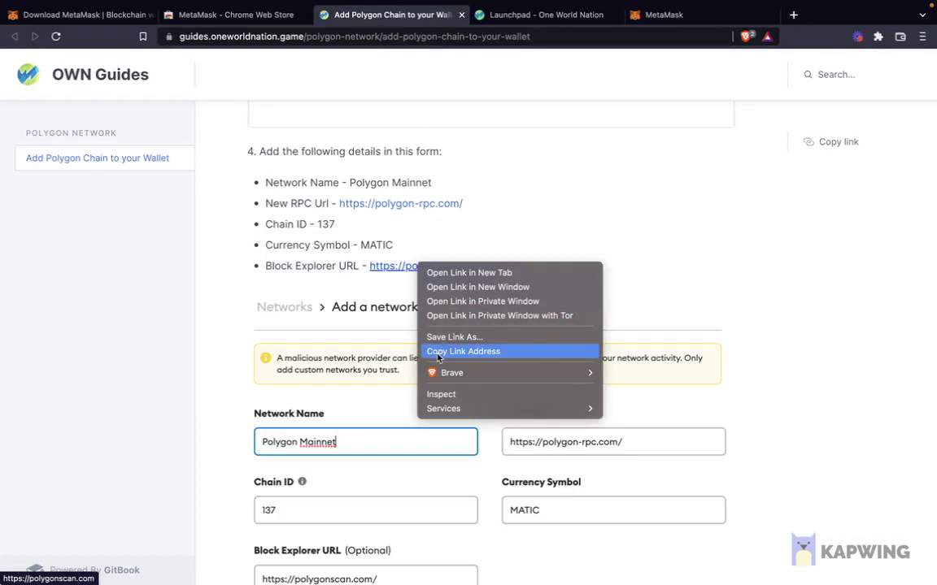
pyautogui.click(463, 352)
pyautogui.click(675, 14)
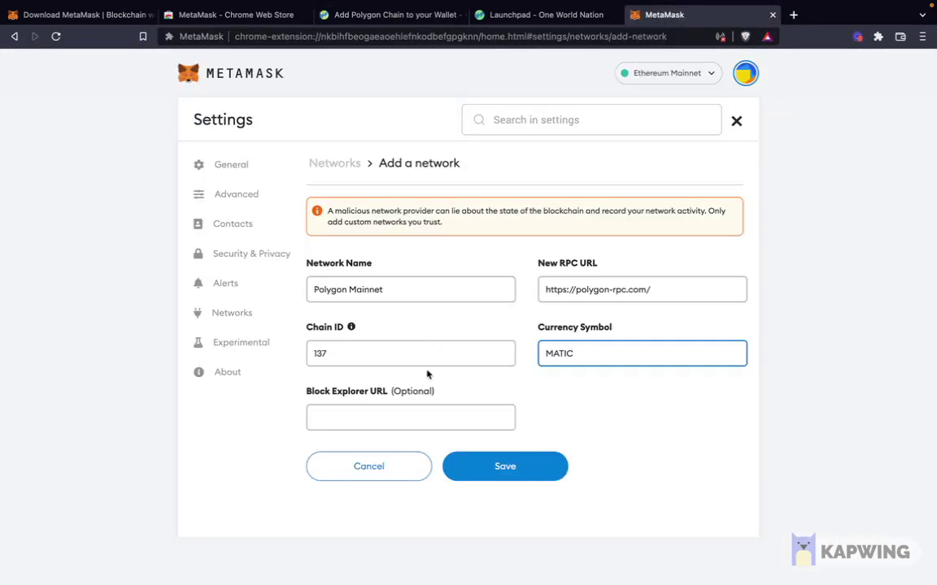
pyautogui.click(395, 416)
pyautogui.press('super+v')
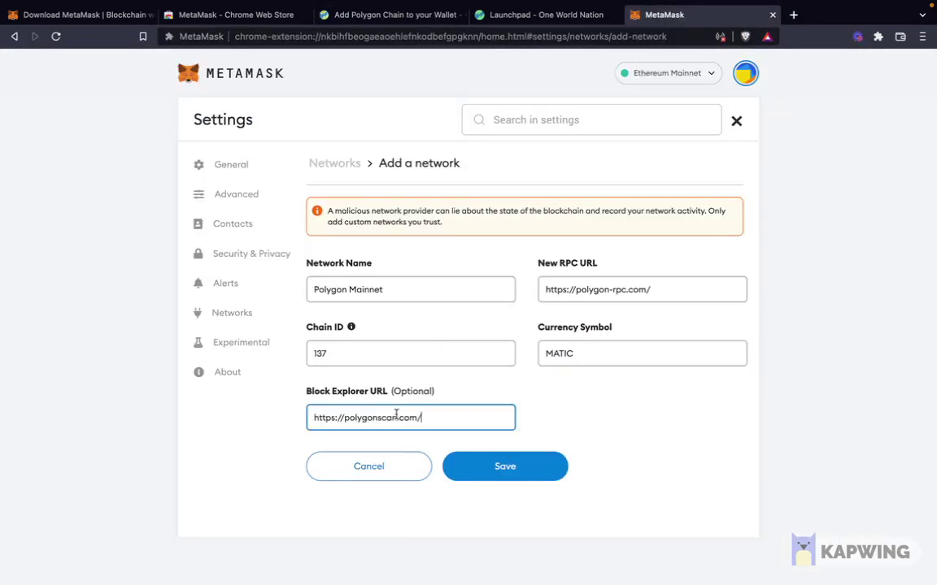
pyautogui.click(480, 465)
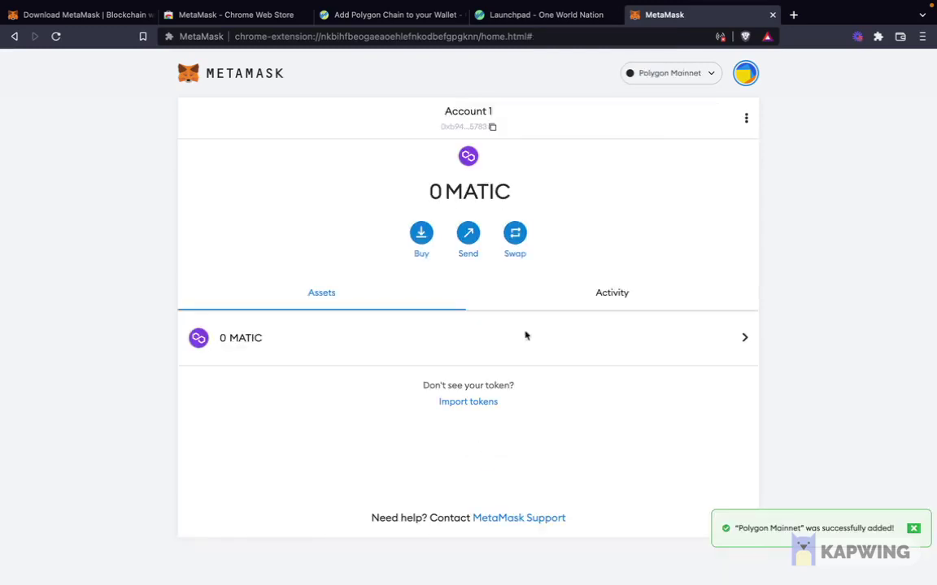
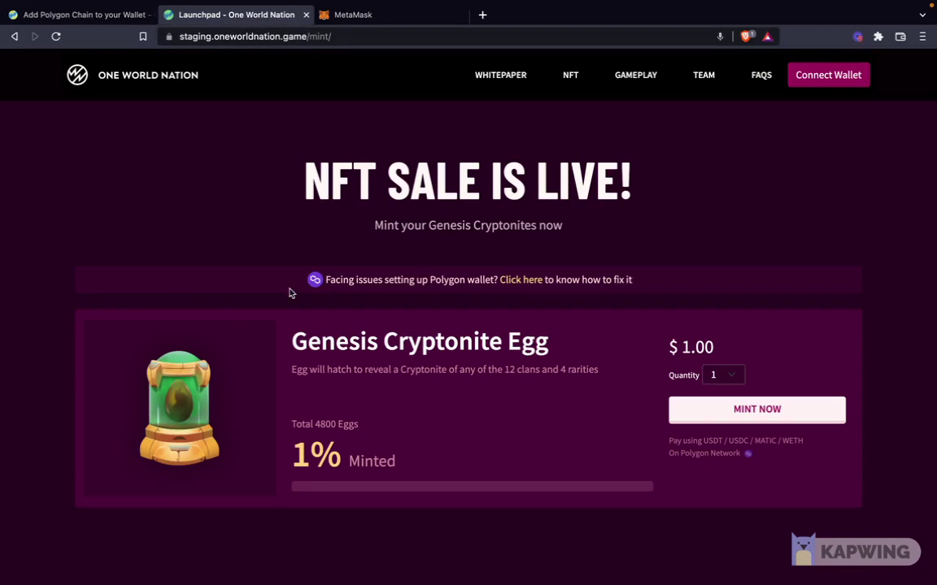
# - Check the wallet's MATIC balance in MetaMask and connect the wallet to the One World Nation mint page
pyautogui.click(372, 36)
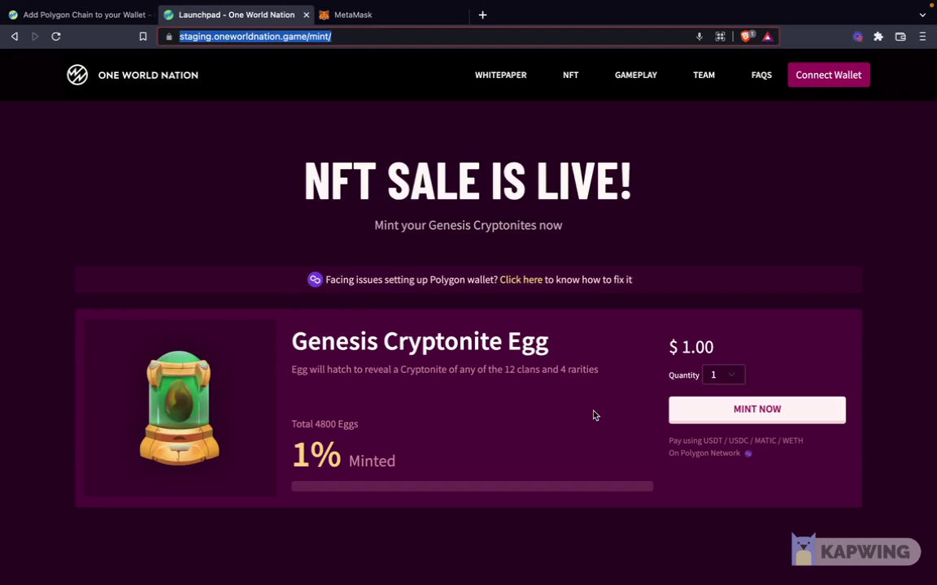
pyautogui.click(397, 19)
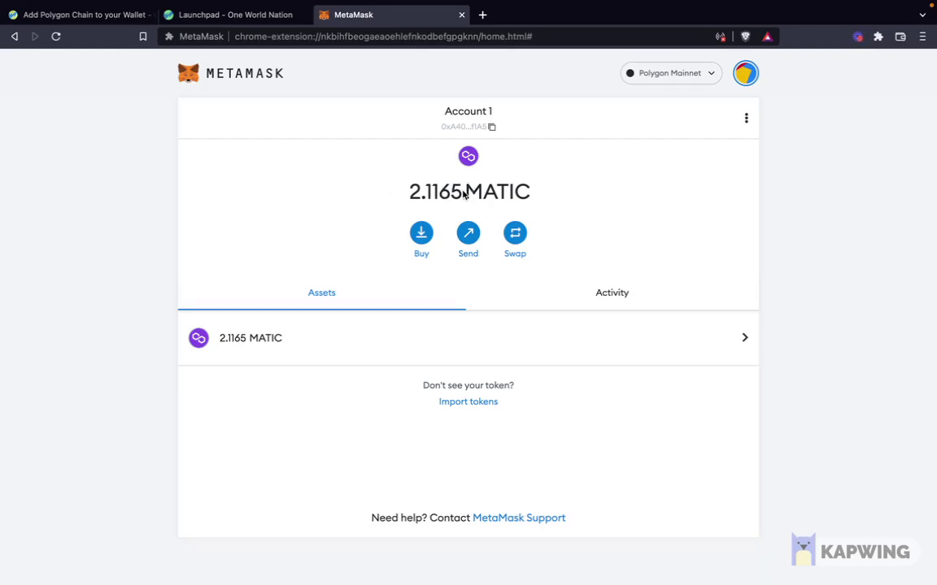
pyautogui.click(272, 16)
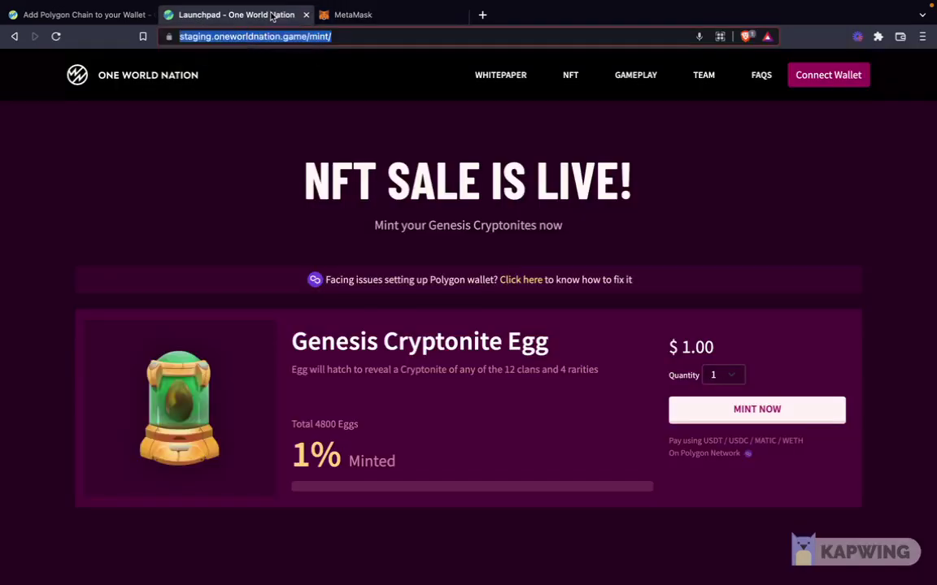
pyautogui.click(840, 79)
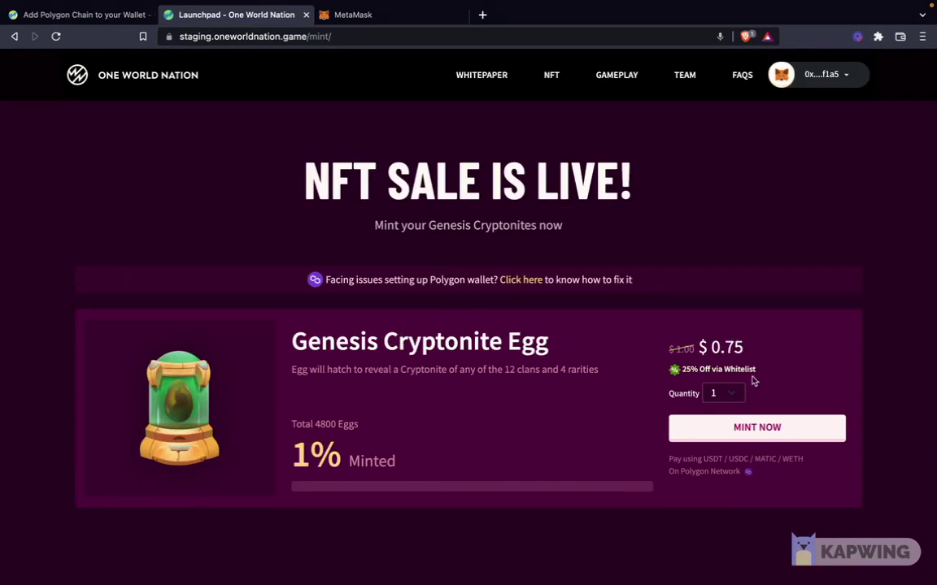
# - Start minting one Genesis Cryptonite Egg with USDC as the payment token and approve the site's USDC access in MetaMask
pyautogui.click(735, 394)
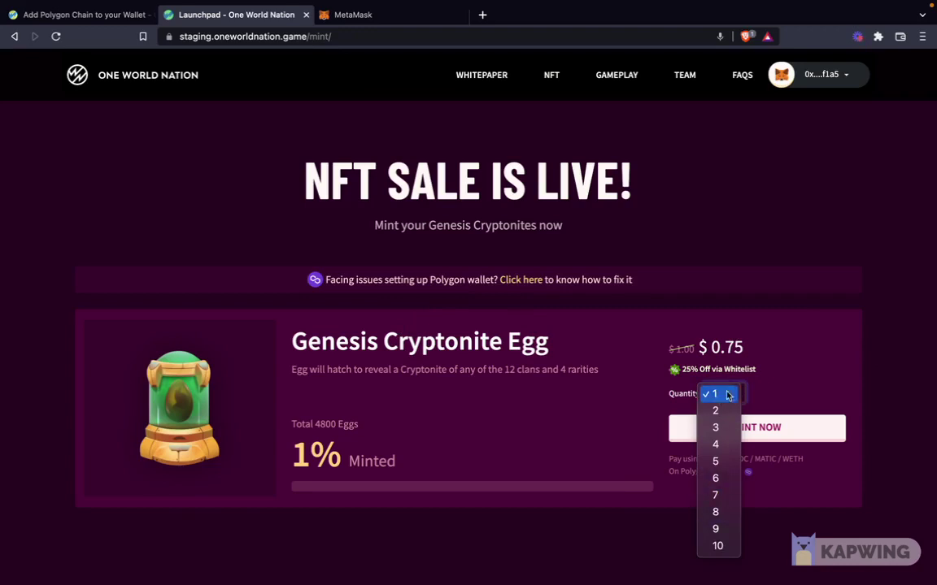
pyautogui.click(815, 358)
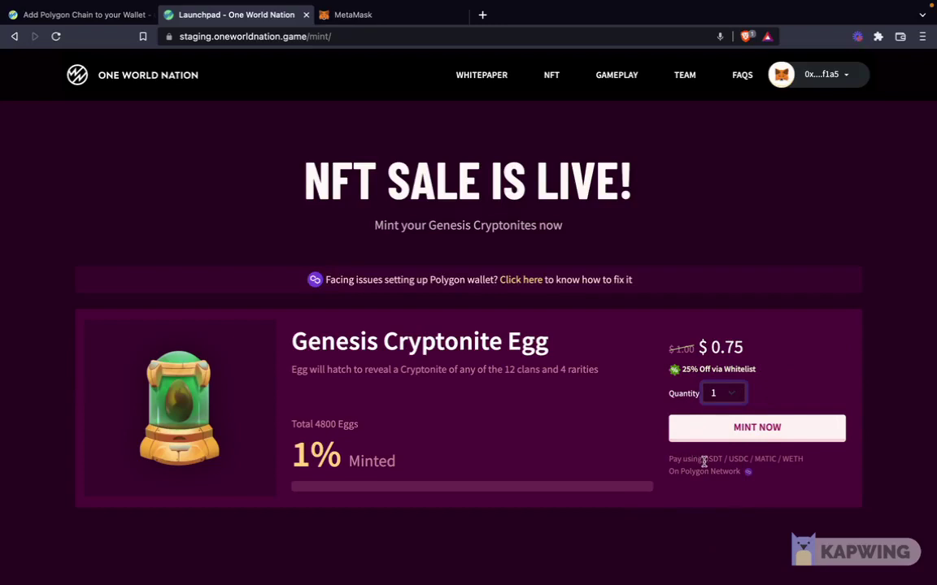
pyautogui.click(780, 433)
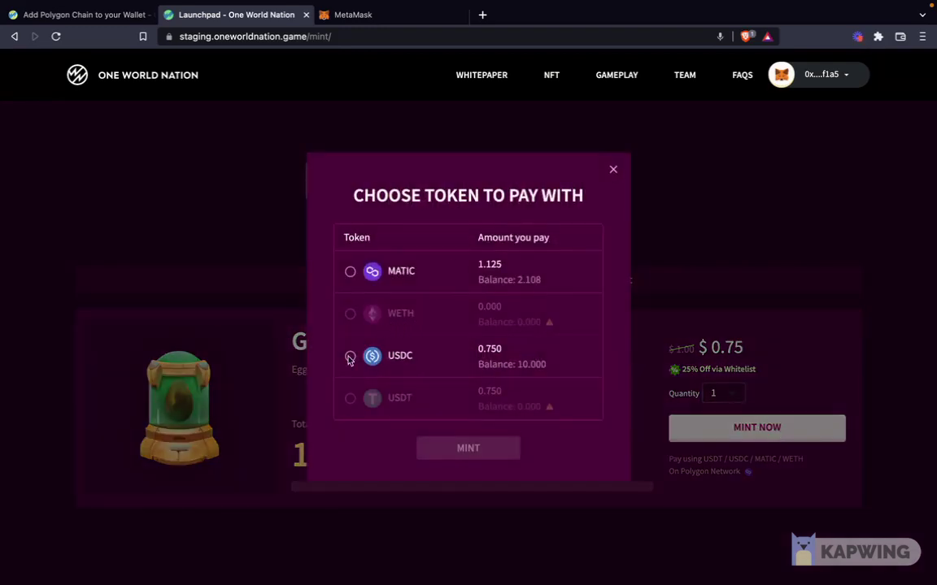
pyautogui.click(349, 357)
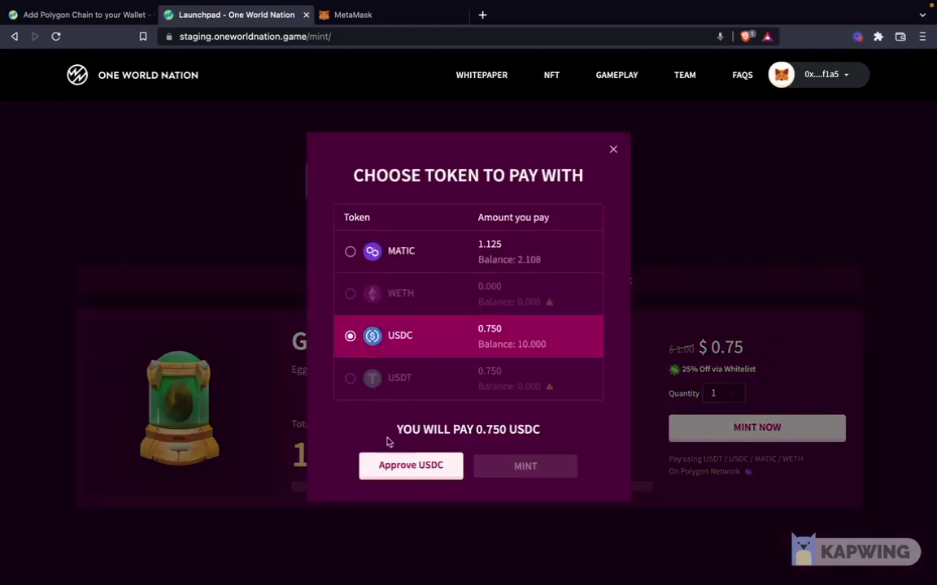
pyautogui.click(396, 466)
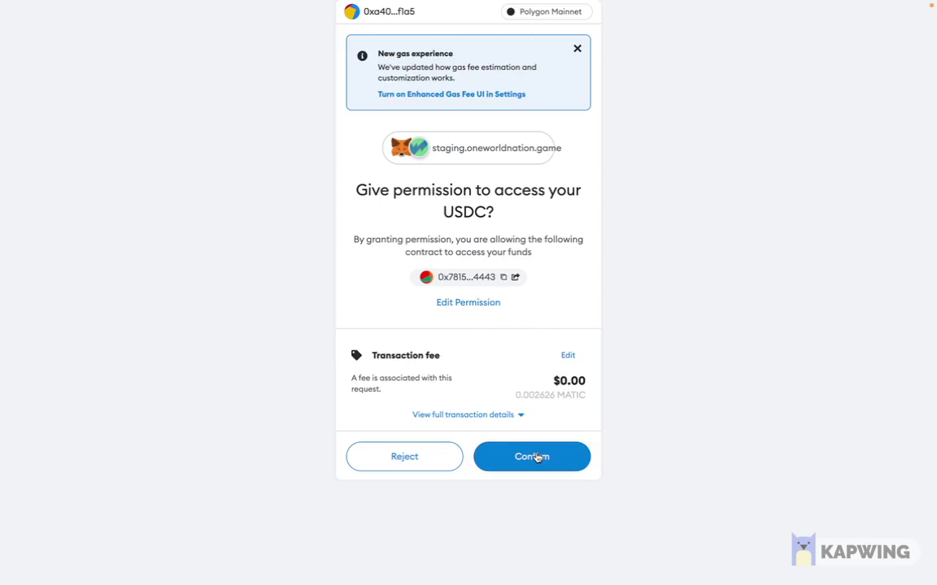
pyautogui.click(534, 457)
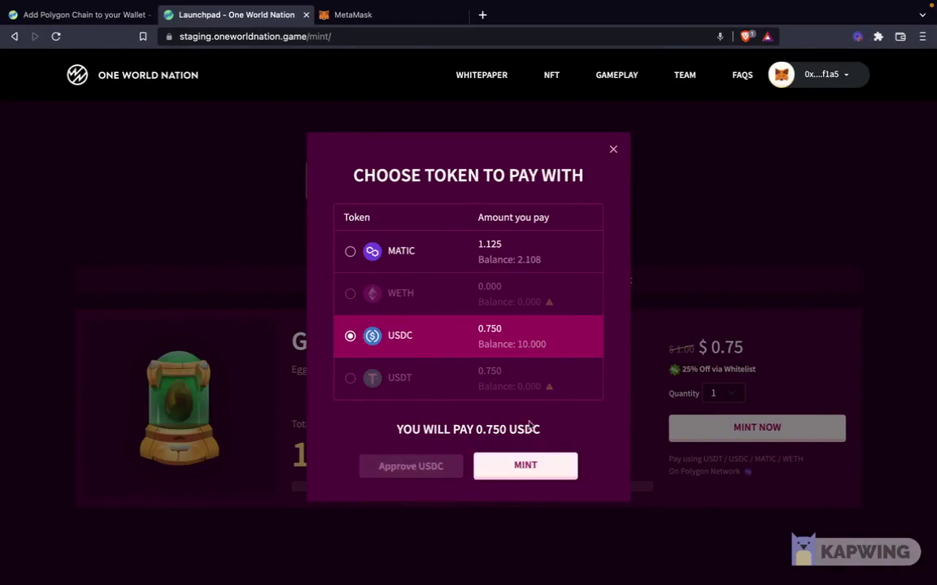
# - Mint the Genesis Cryptonite Egg with the approved USDC and confirm the transaction in MetaMask
pyautogui.click(521, 469)
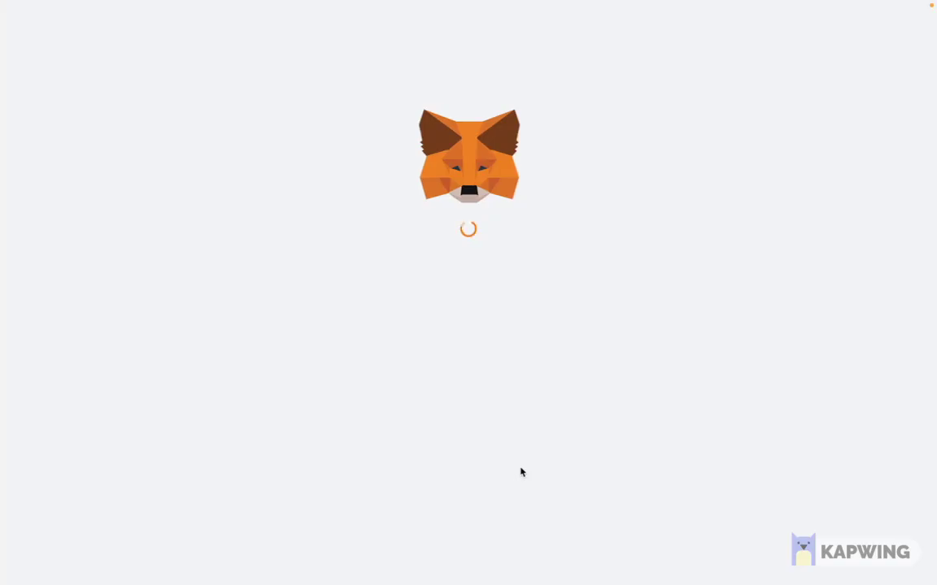
pyautogui.scroll(-1, 530, 326)
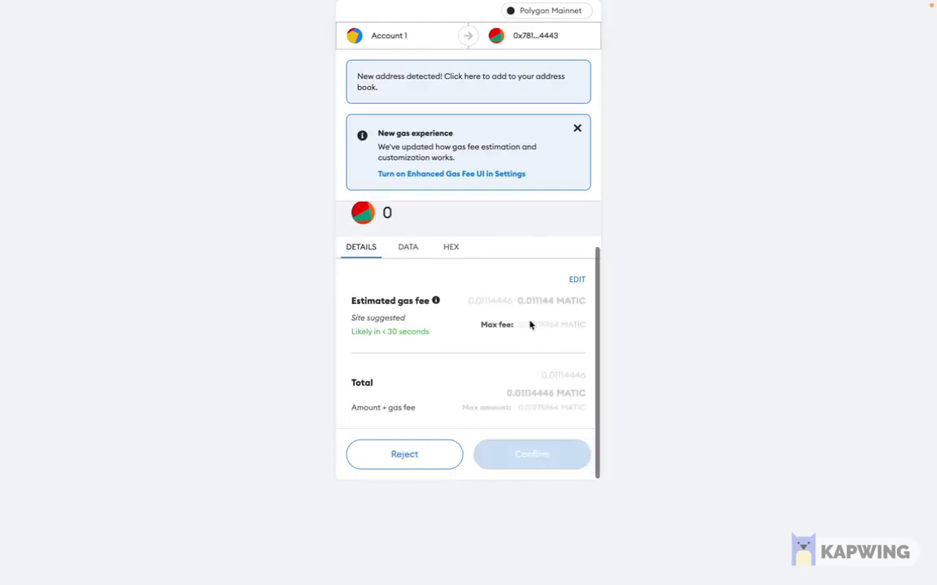
pyautogui.click(529, 459)
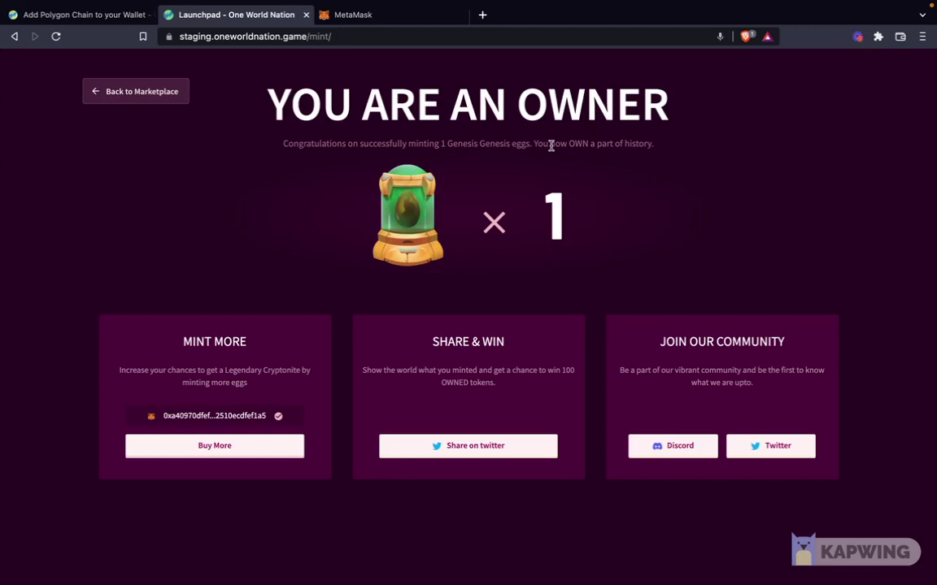
pyautogui.scroll(2, 522, 270)
# - Open the opensea.io marketplace in a new browser tab
pyautogui.click(482, 15)
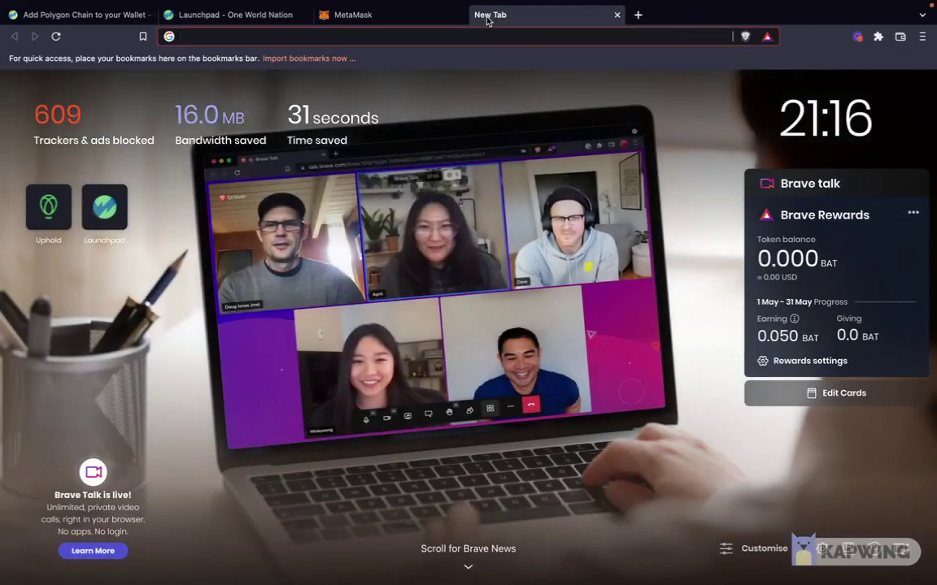
pyautogui.write('opensea')
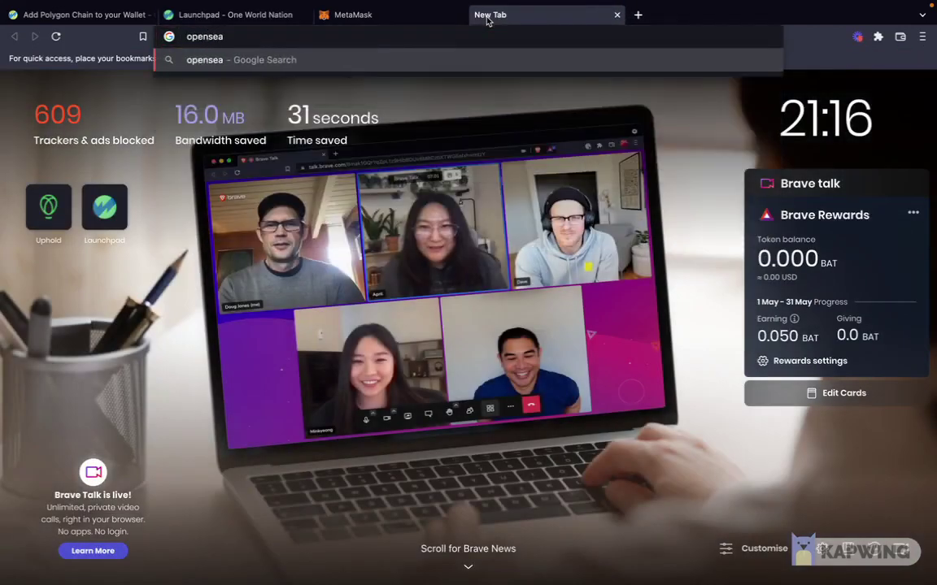
pyautogui.write('.io')
pyautogui.press('Return')
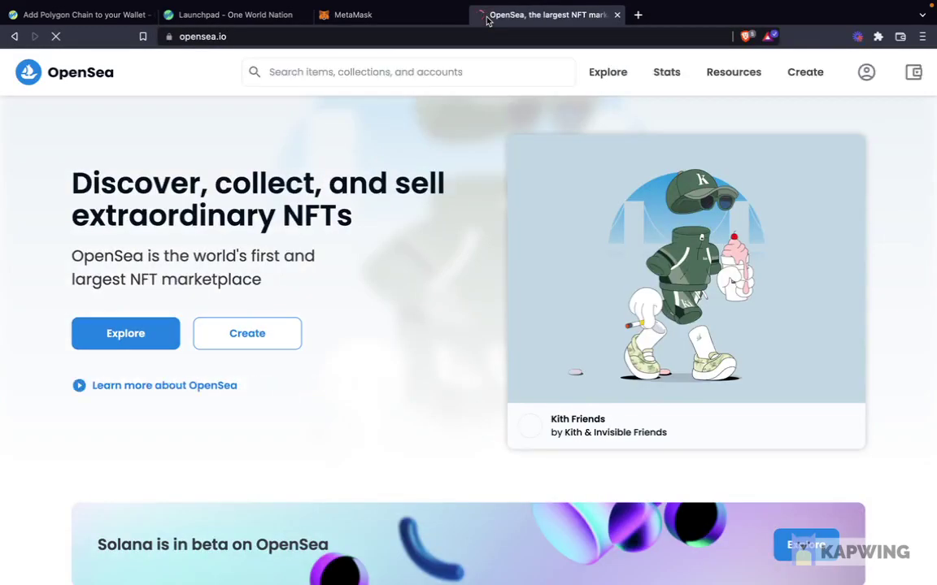
# - Open the OpenSea profile page and connect it with Account 1 of the MetaMask wallet
pyautogui.moveTo(866, 72)
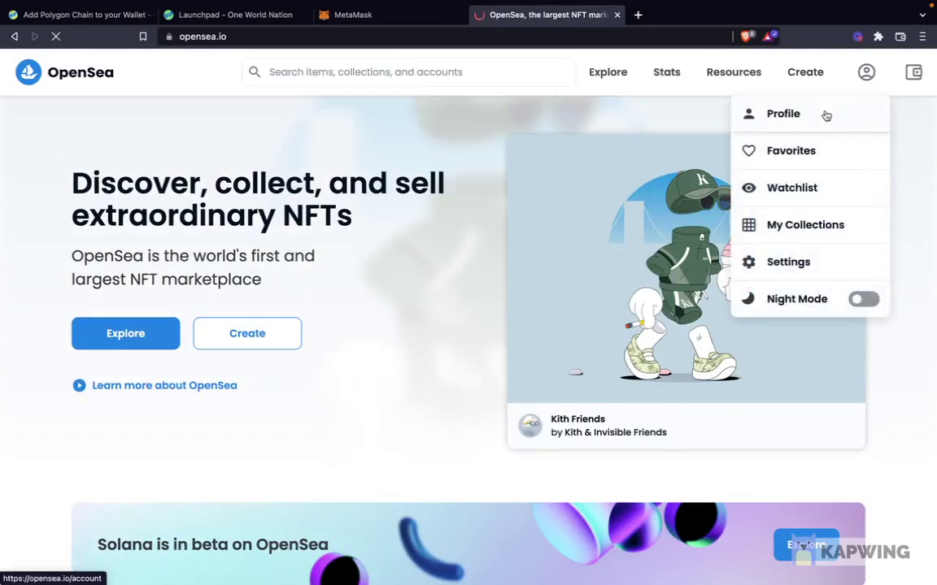
pyautogui.click(826, 115)
pyautogui.click(479, 202)
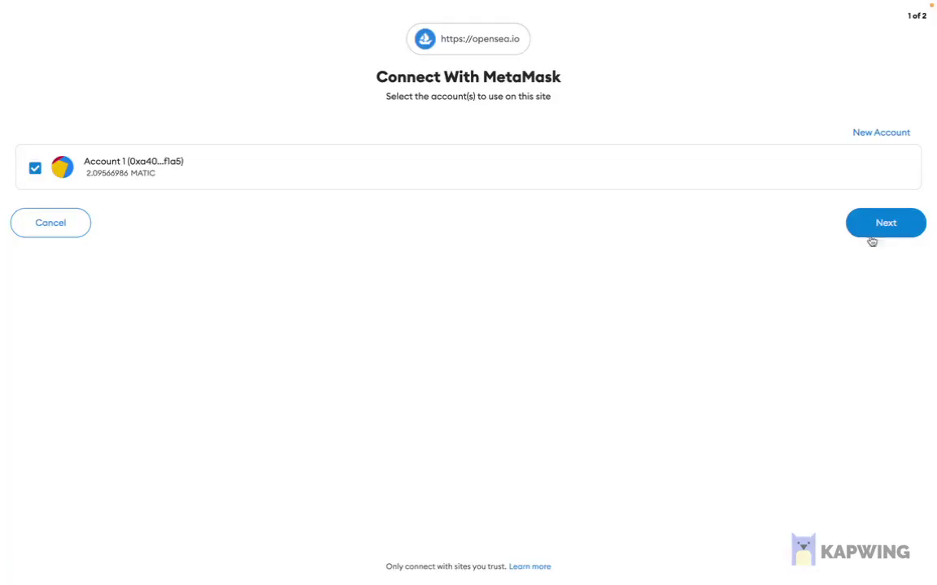
pyautogui.click(871, 235)
pyautogui.click(896, 204)
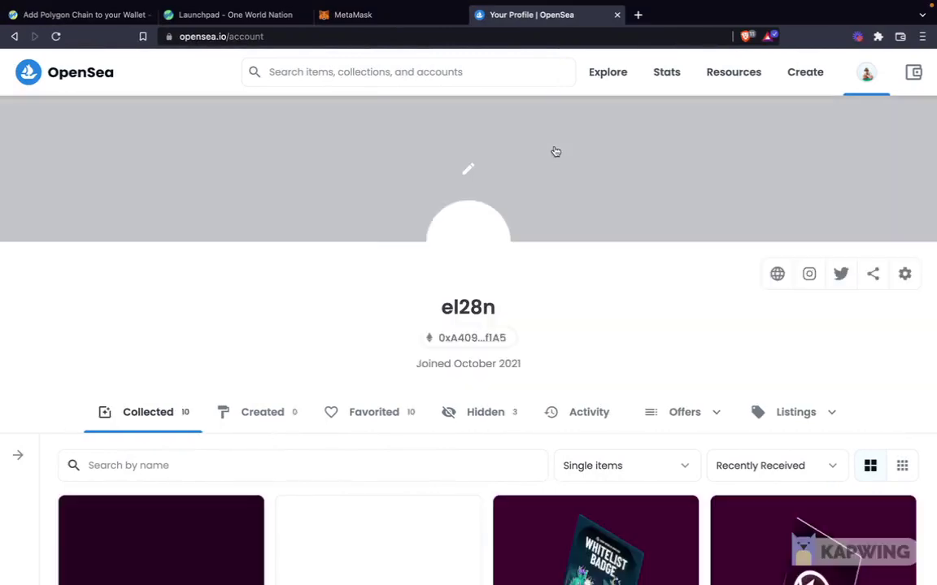
# - Find the newly minted Genesis Cryptonite Egg among the profile's collected items and view its detail page
pyautogui.scroll(-5, 412, 272)
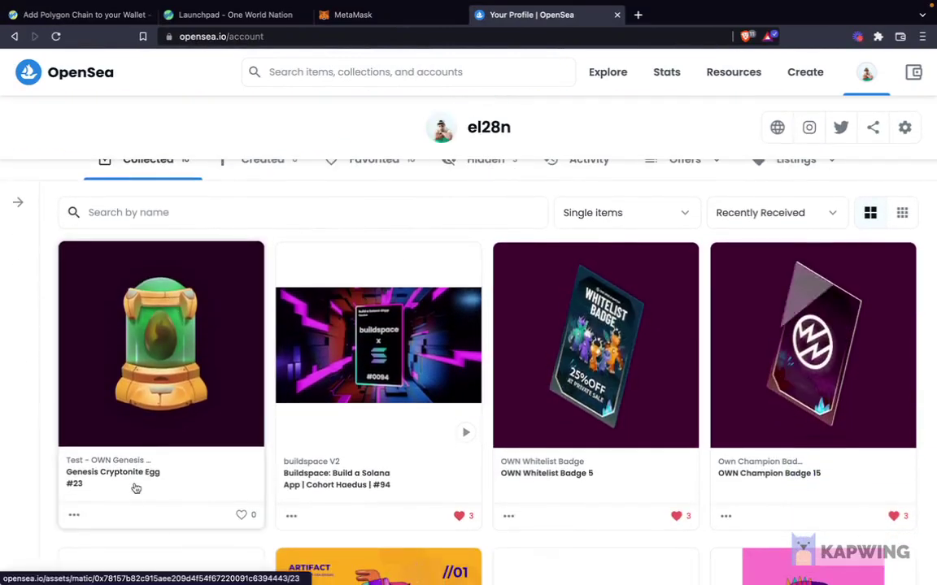
pyautogui.click(146, 426)
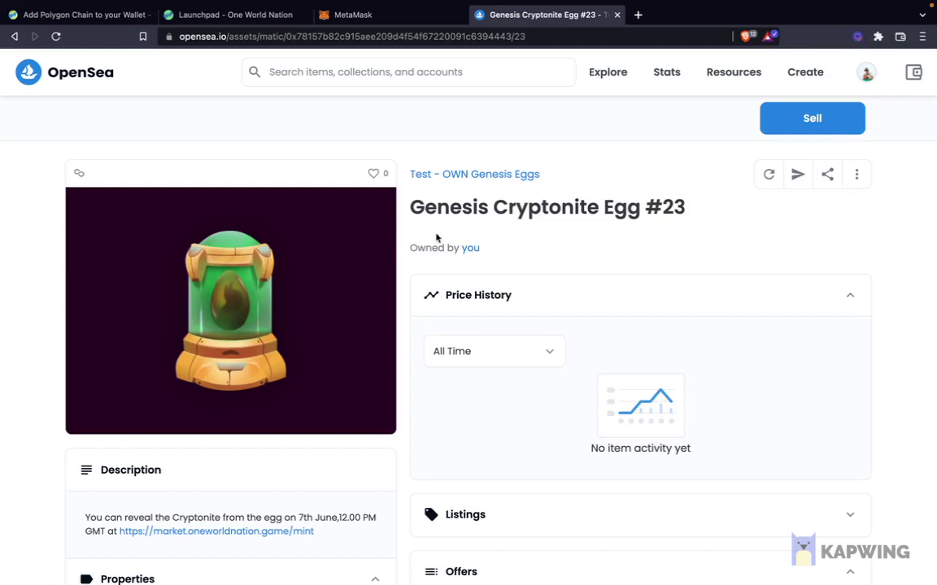
pyautogui.scroll(-10, 436, 237)
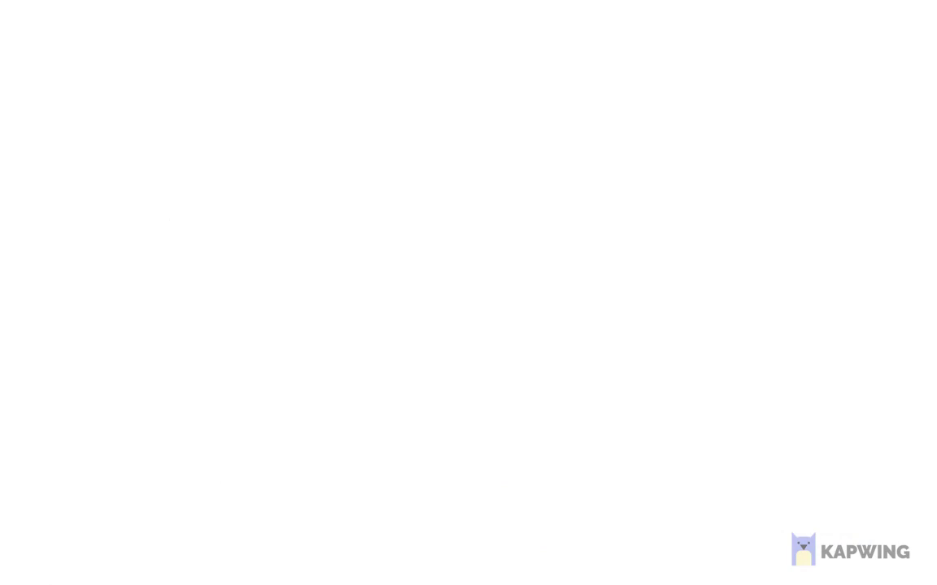